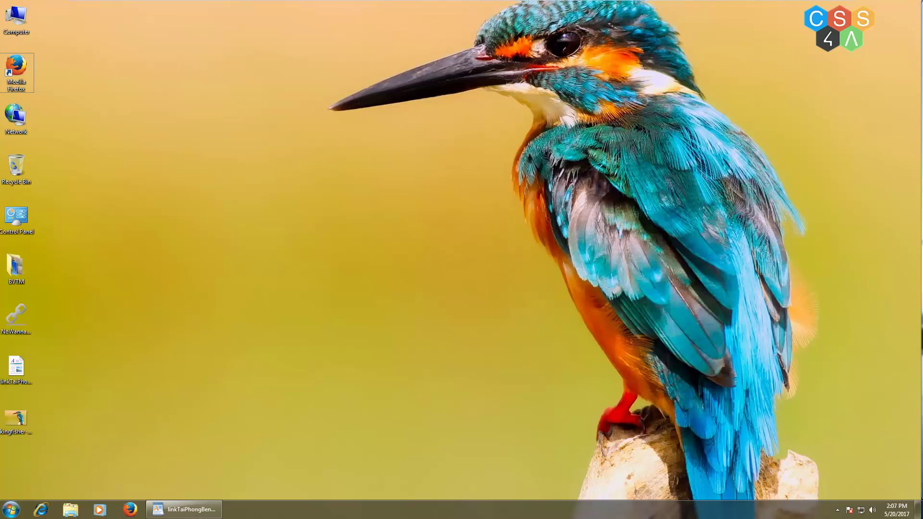
Open the linkTaiPhongBenh document from the desktop and copy the NoWannaNoCry releases link in it.
double_click(16, 368)
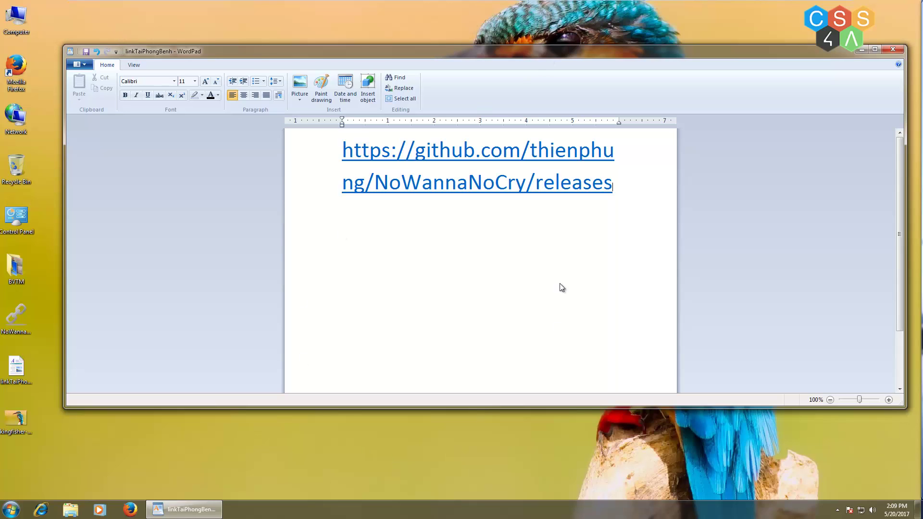
key("ctrl+a")
key("ctrl+c")
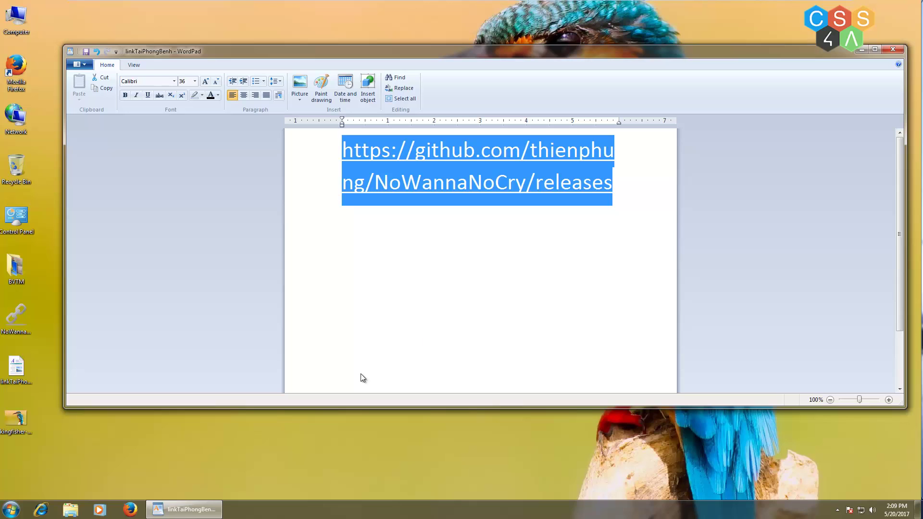
Switch to Mozilla Firefox, load the copied NoWannaNoCry releases address and maximize the browser window.
key("super+d")
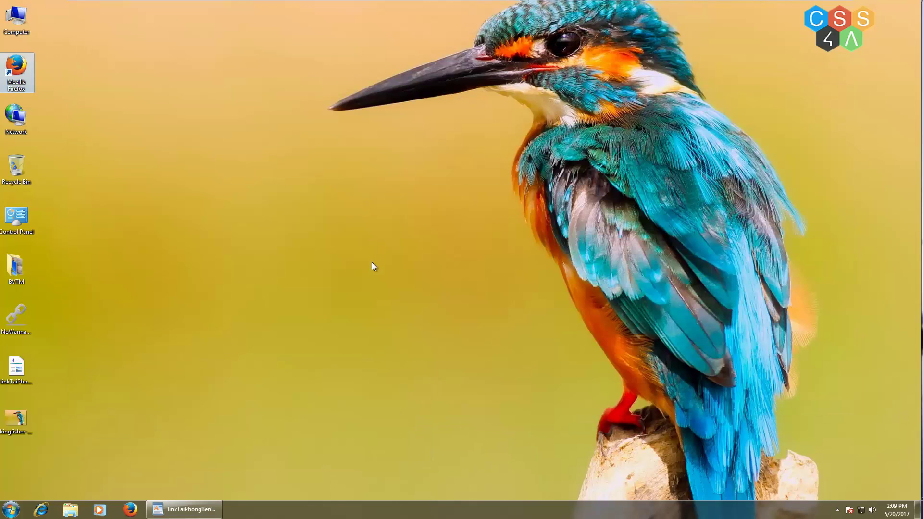
key("Return")
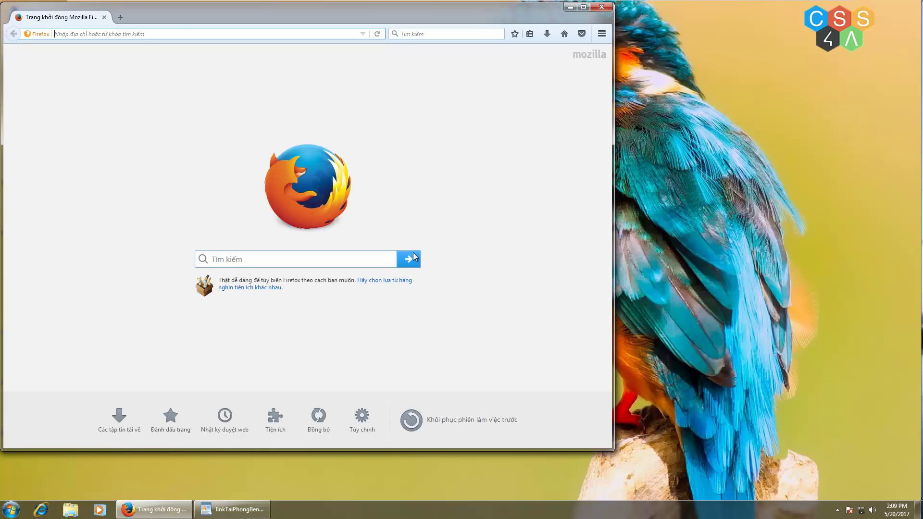
key("ctrl+v")
key("Return")
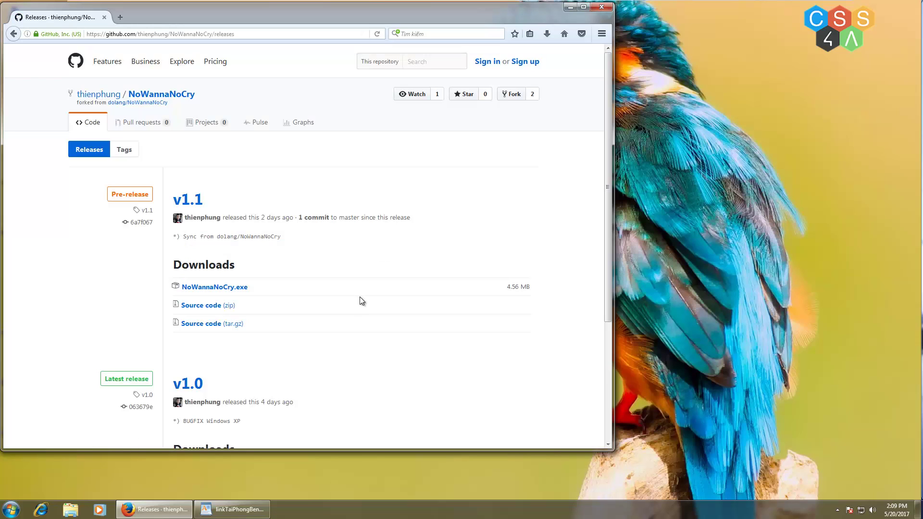
key("super+Up")
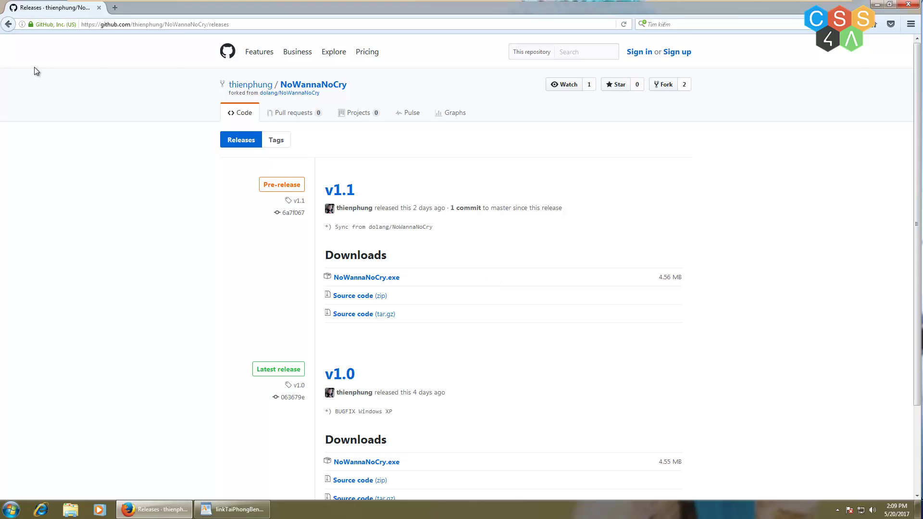
Examine the releases page for the downloads offered under v1.1, including NoWannaNoCry.exe and the source code archives.
scroll(222, 214, "down", 3)
scroll(229, 221, "up", 3)
key("Tab")
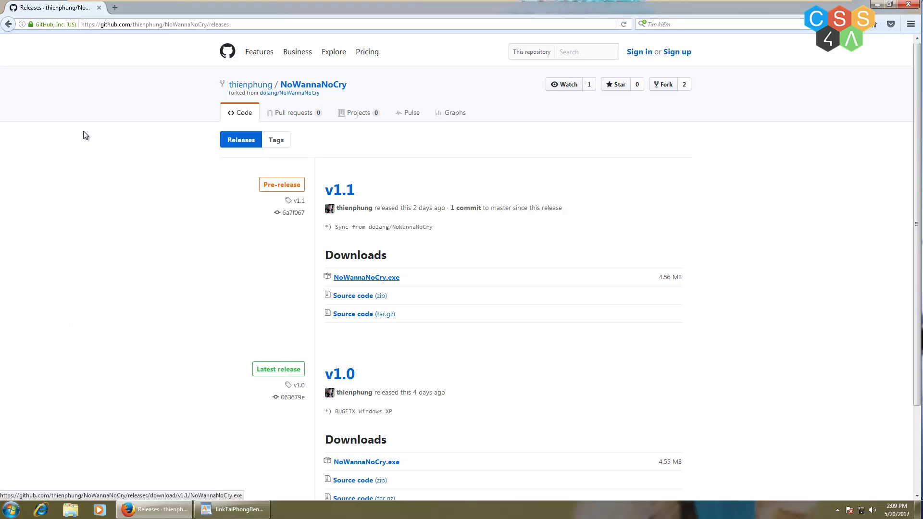
key("Tab")
key("Tab")
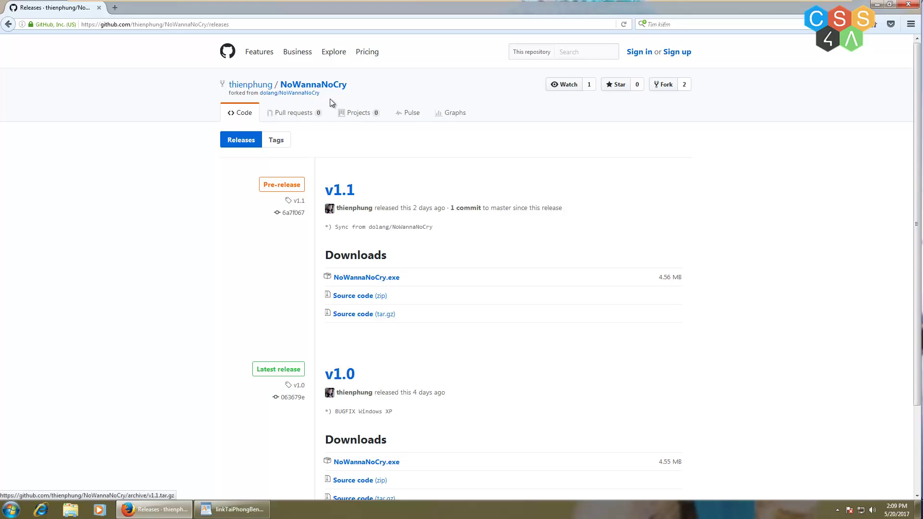
key("shift+Tab")
key("shift+Tab")
key("Tab")
key("shift+Tab")
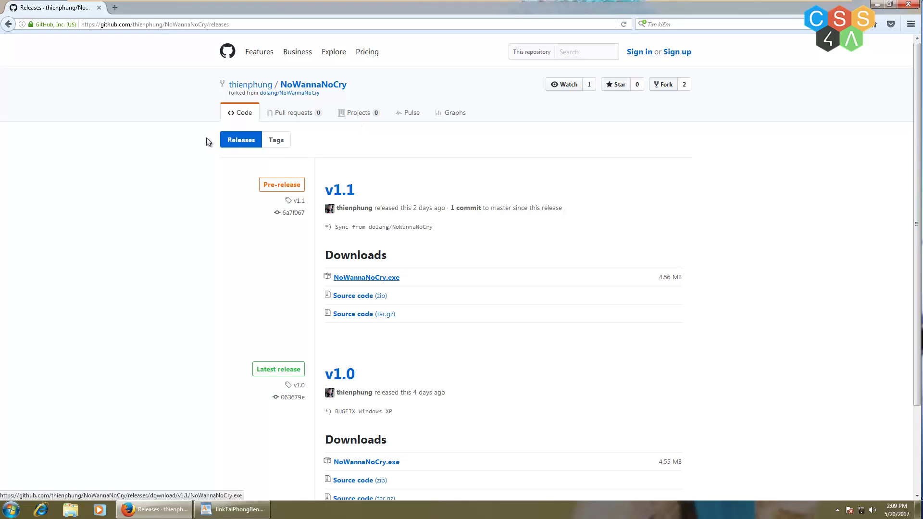
left_click(248, 140)
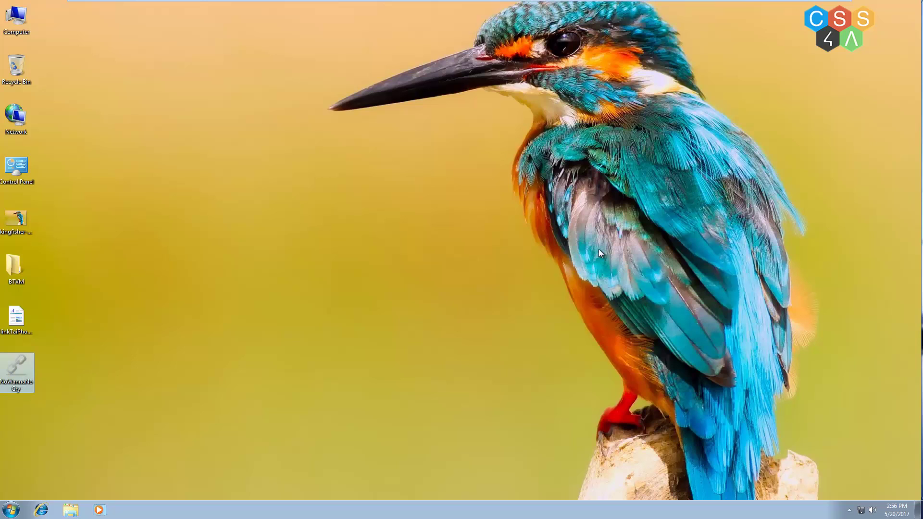
Open the NoWannaNoCry program from the desktop.
key("shift+F10")
key("Down")
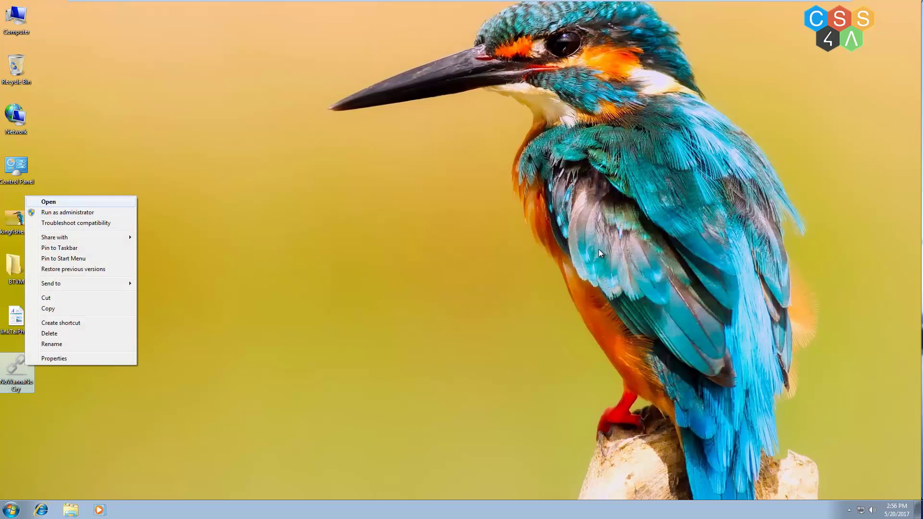
key("Return")
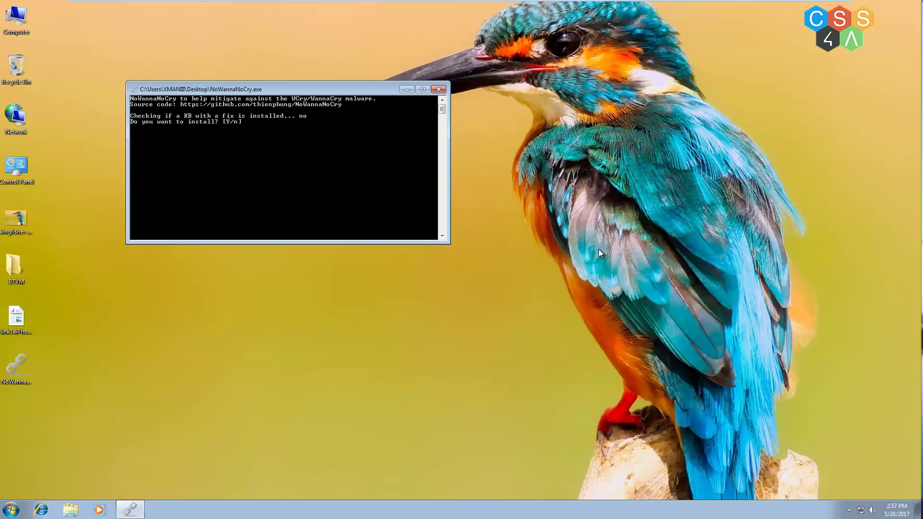
Agree to install the fix with y, allow NoWannaNoCry.exe administrator privileges, and confirm the installation again in the restarted program.
type("y")
key("Return")
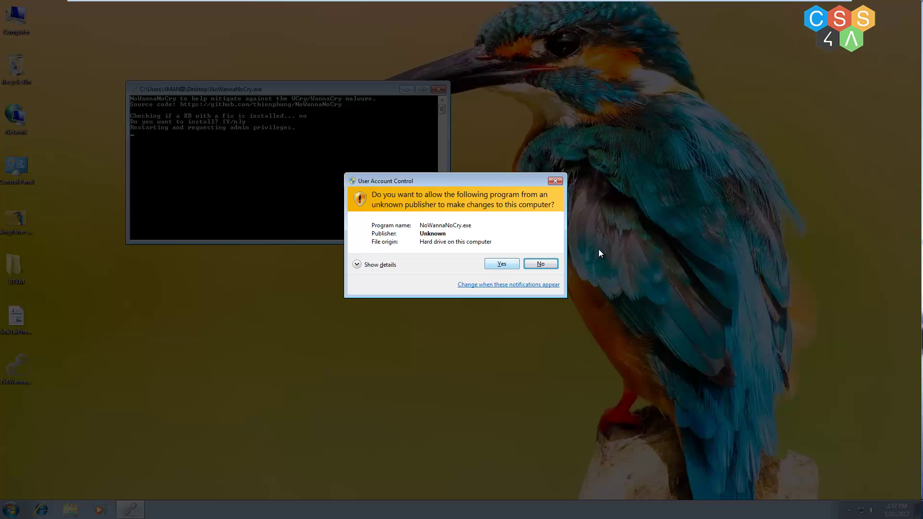
key("Left")
key("Return")
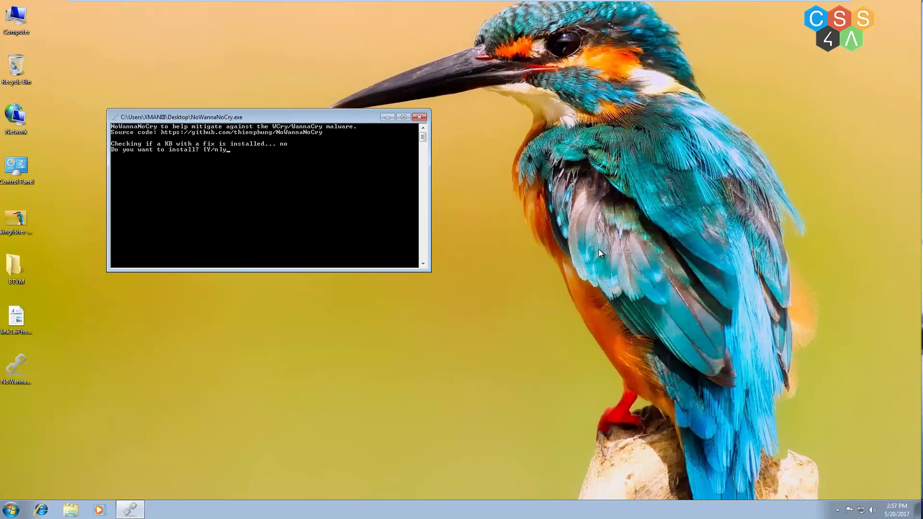
key("Return")
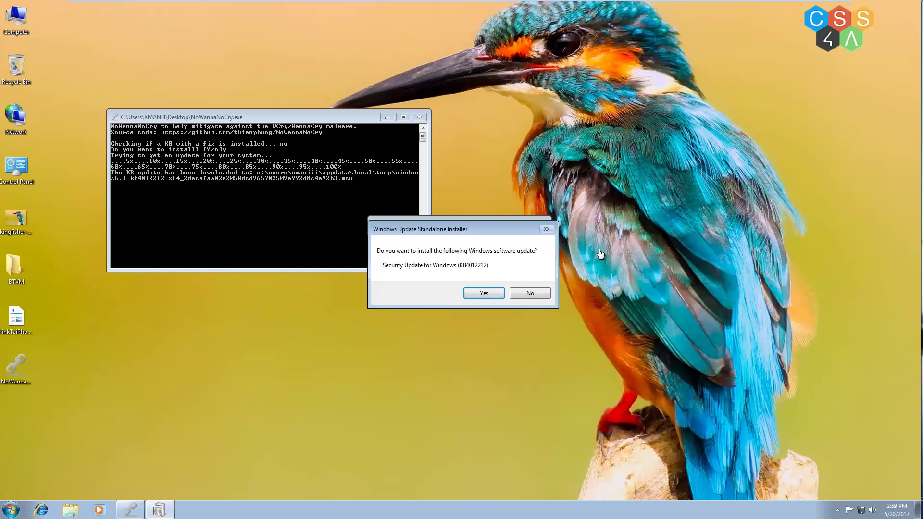
Install Security Update for Windows (KB4012212) and restart the computer to apply it.
key("Return")
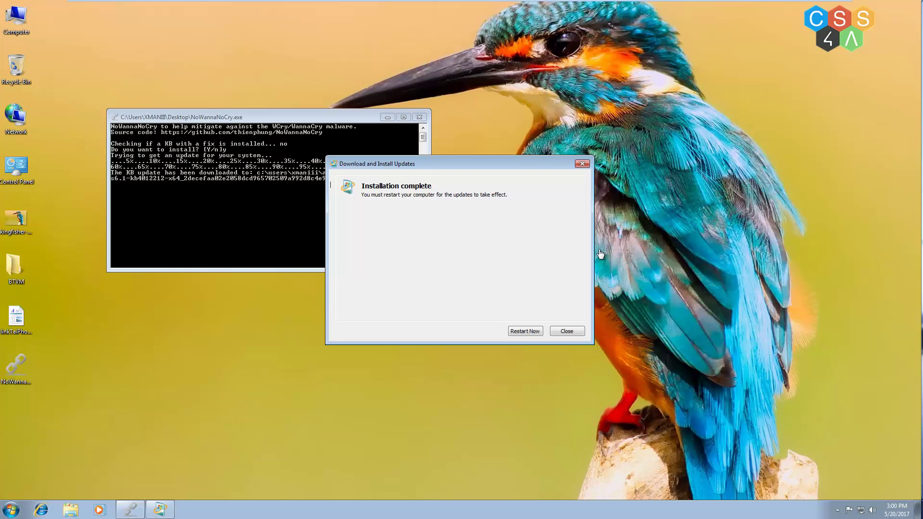
key("Return")
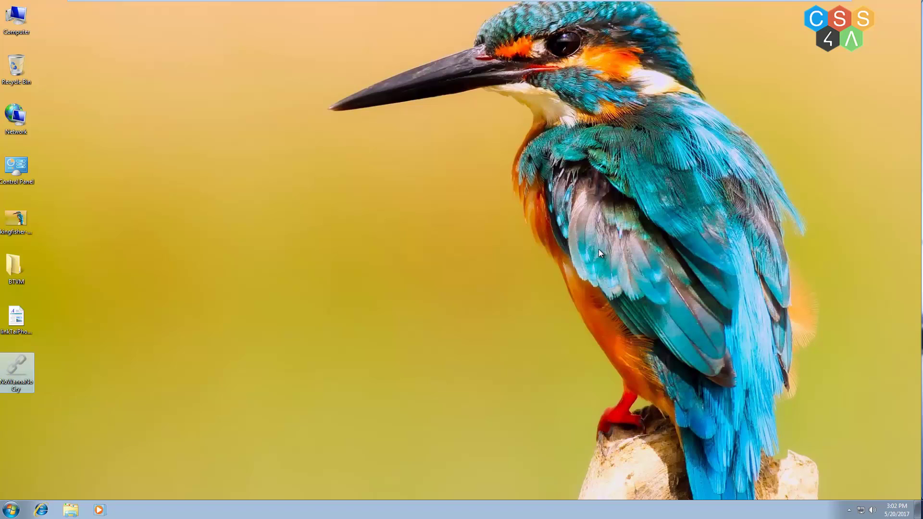
Run NoWannaNoCry again, agree to disable the SMB v1 protocol, and allow the program administrator privileges.
key("Return")
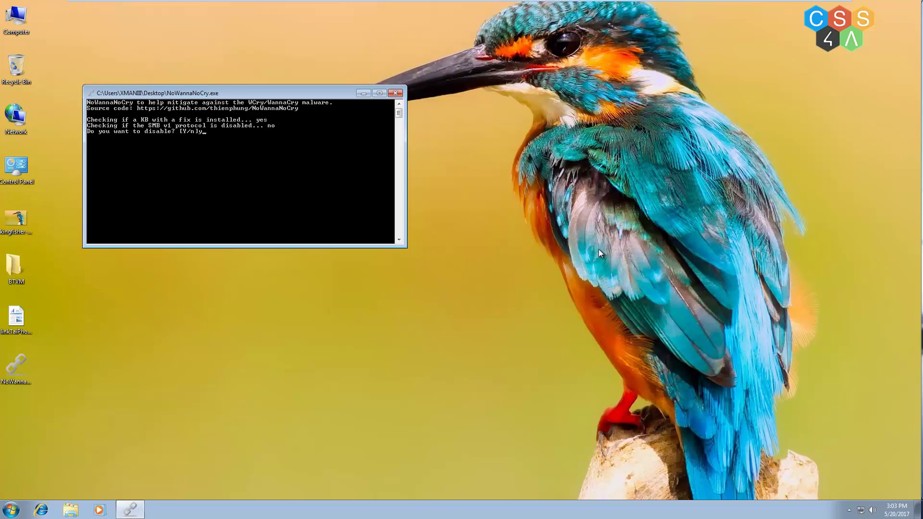
key("Return")
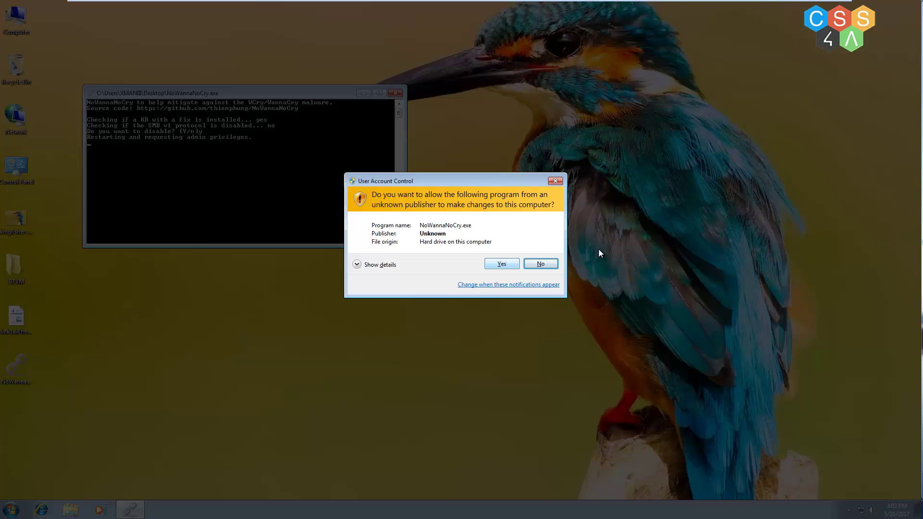
key("alt+y")
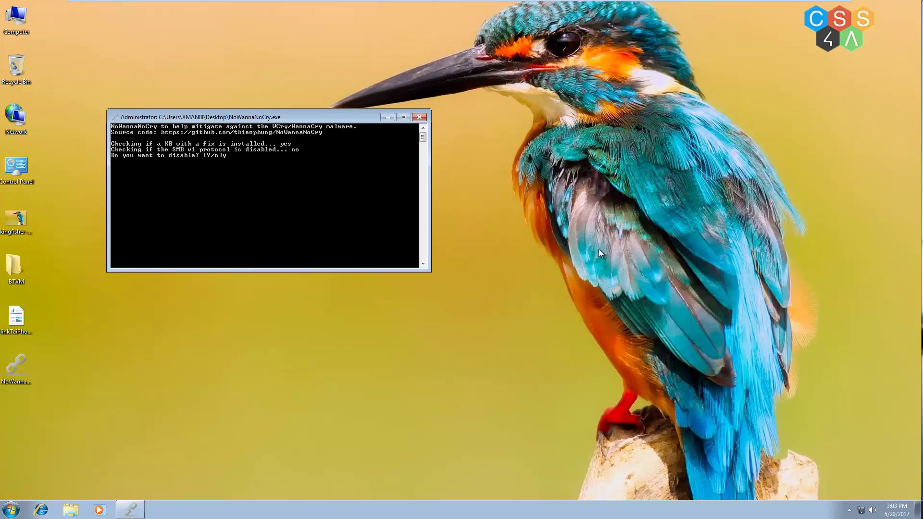
Confirm disabling SMB v1 with y in the administrator console and exit NoWannaNoCry.
type("y")
key("Return")
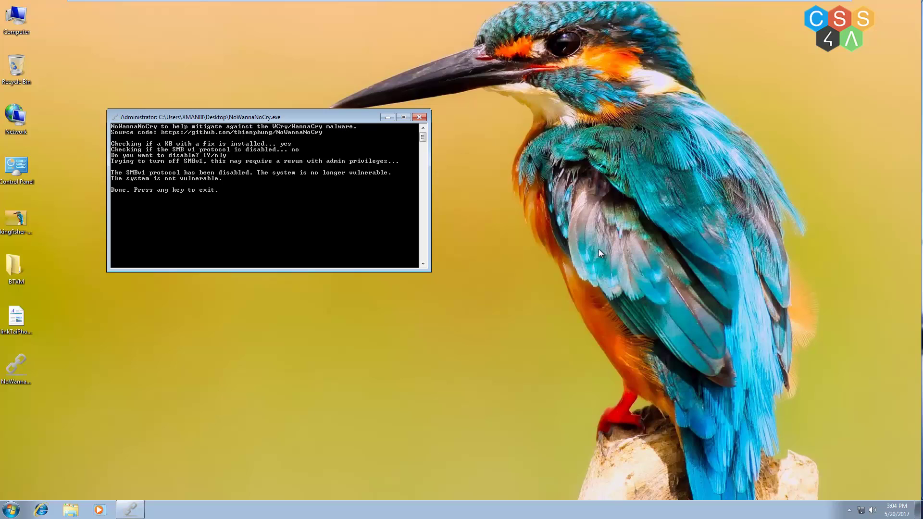
key("Return")
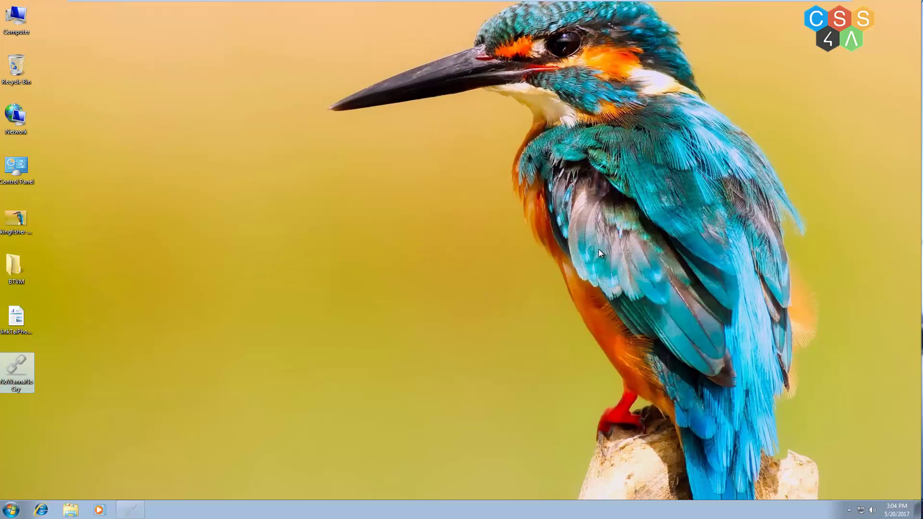